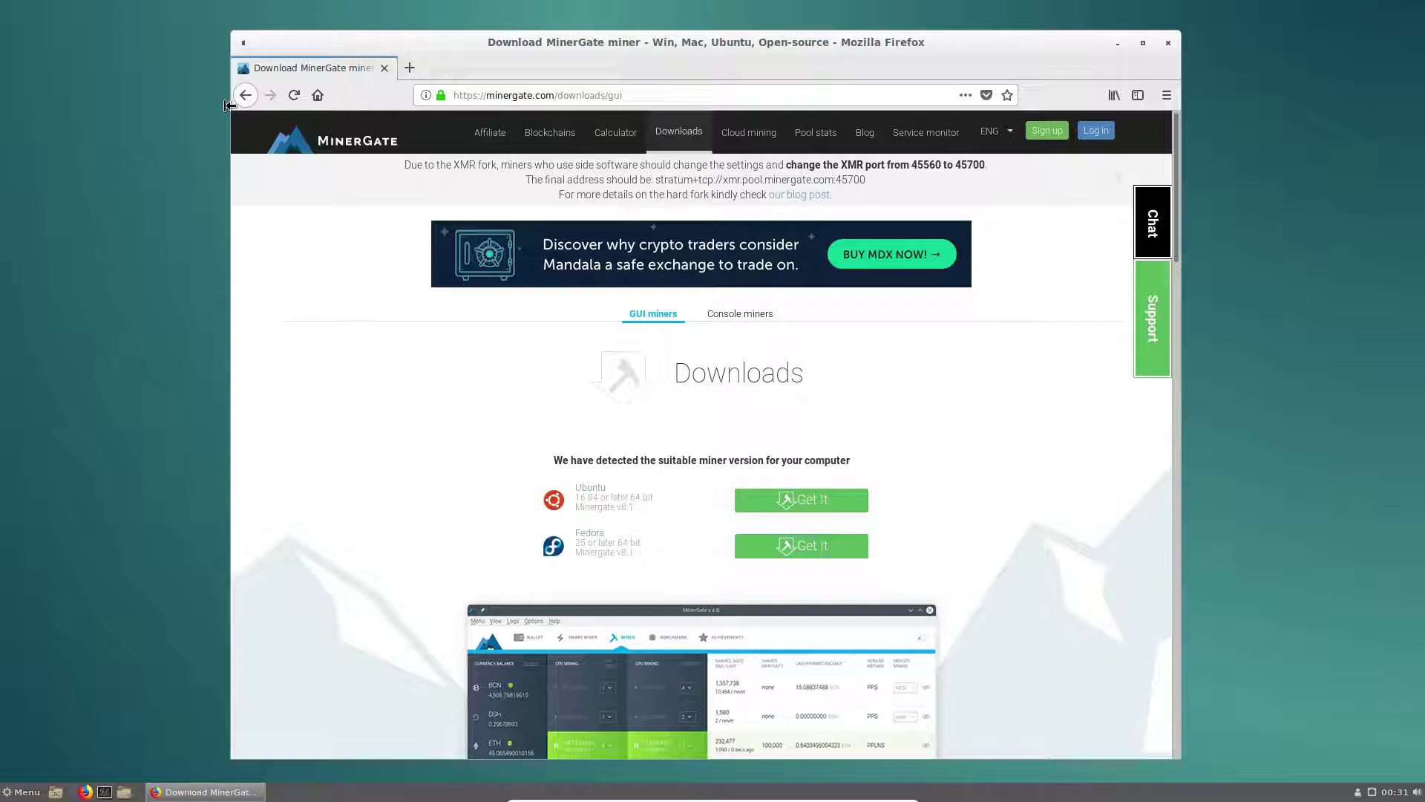
Step: Save the Ubuntu package minergate-8.1.deb (17.6 MB) from the MinerGate download page
scroll(969, 476, "down", 2)
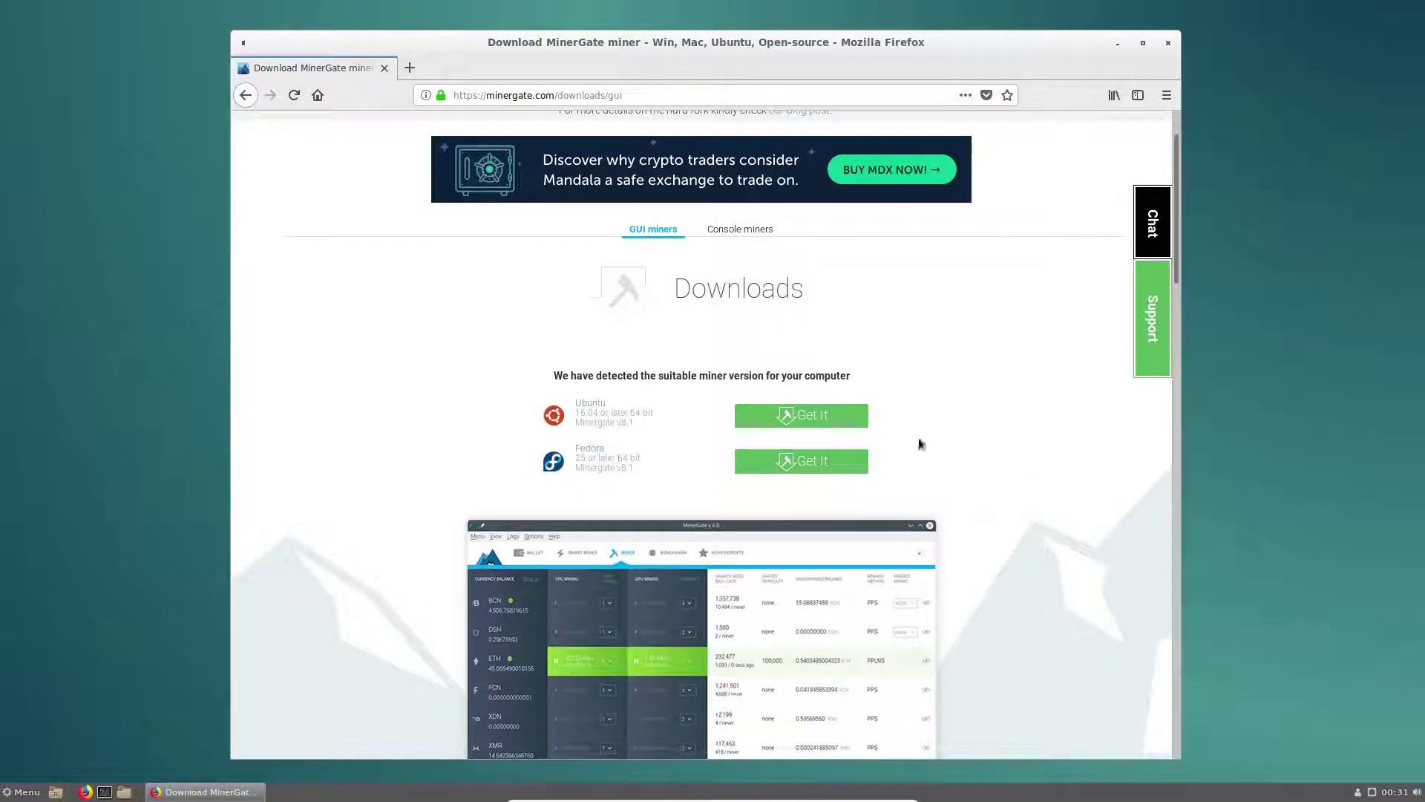
scroll(920, 444, "down", 10)
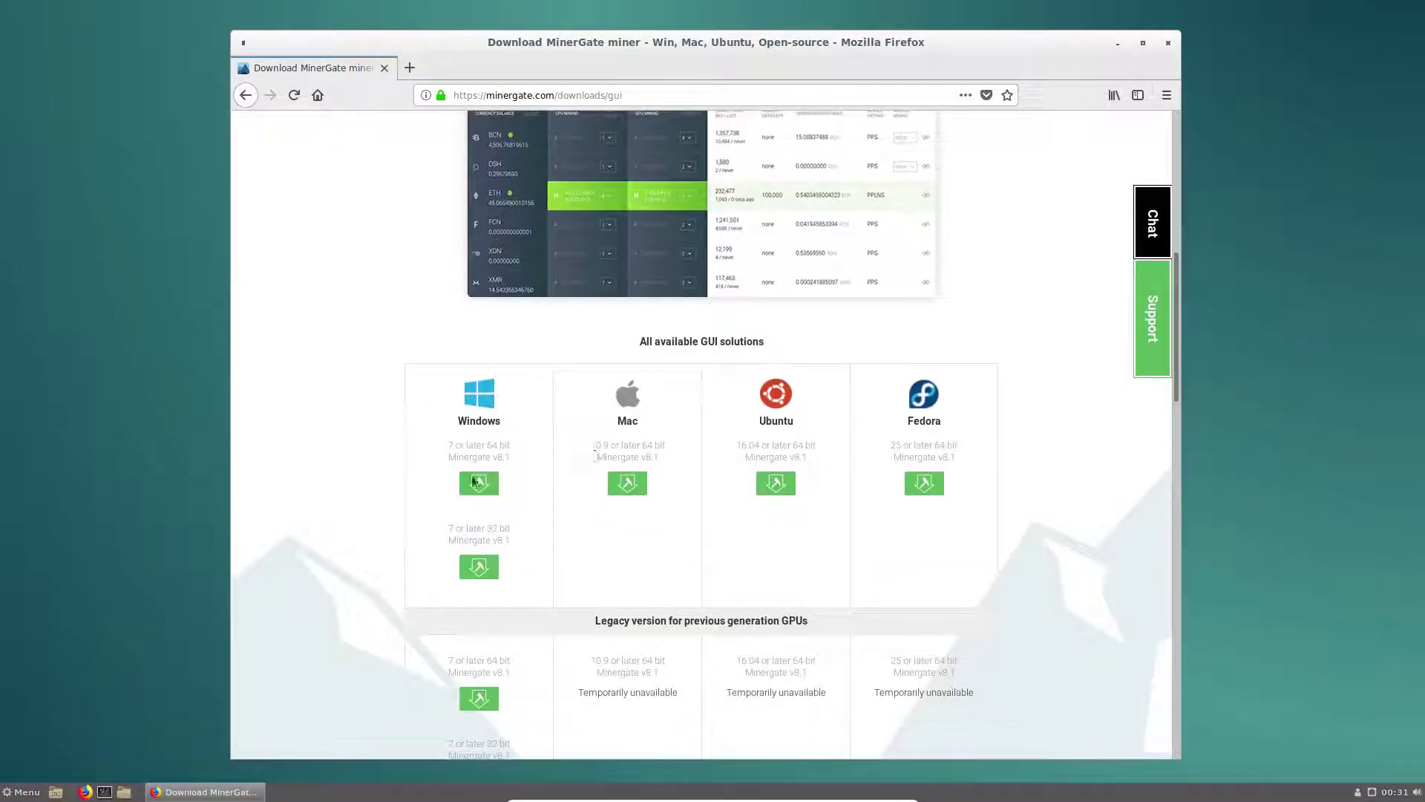
scroll(394, 592, "up", 12)
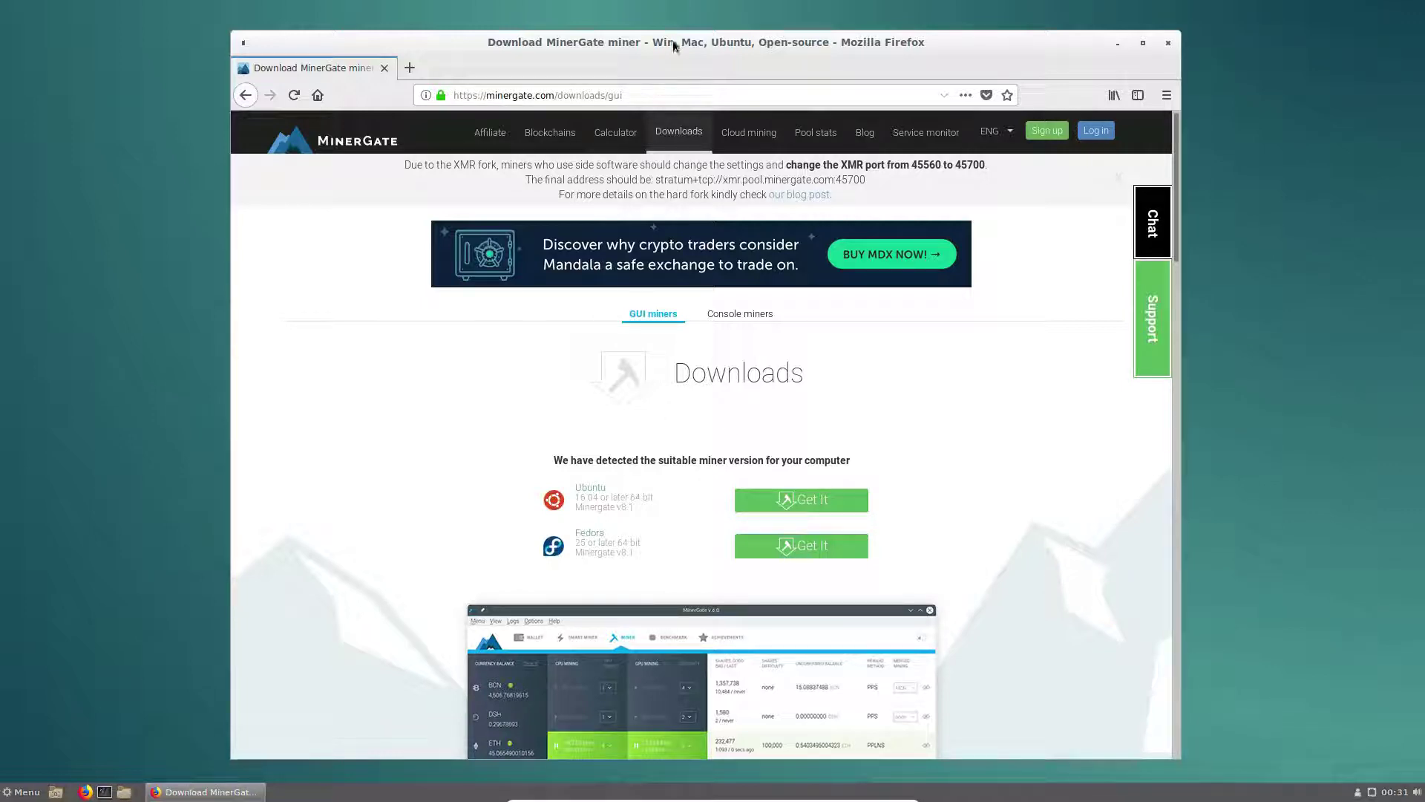
mouse_move(676, 44)
left_mouse_down()
mouse_move(547, 544)
mouse_move(614, 690)
mouse_move(840, 503)
mouse_move(461, 309)
mouse_move(661, 136)
mouse_move(920, 41)
mouse_move(910, 34)
left_mouse_up()
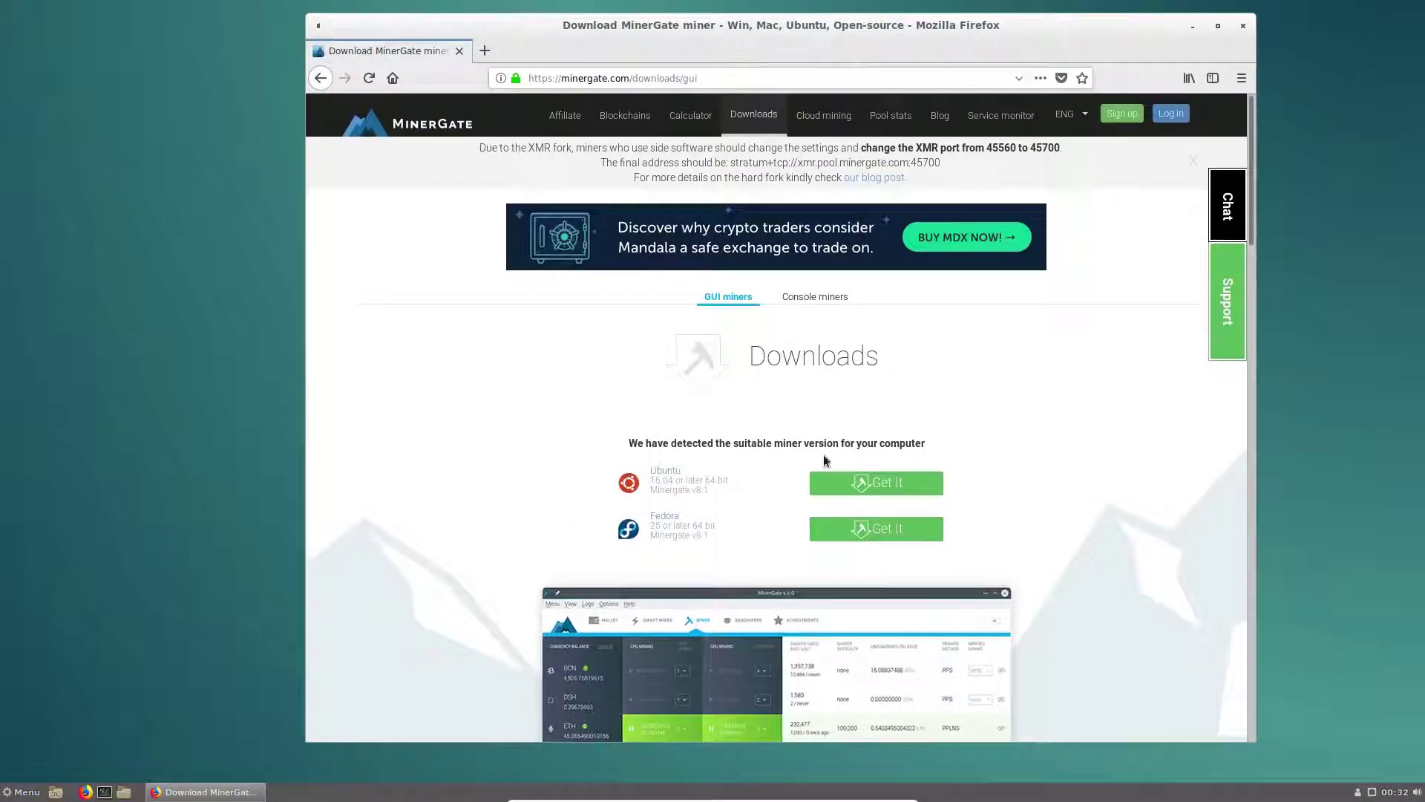
left_click(887, 483)
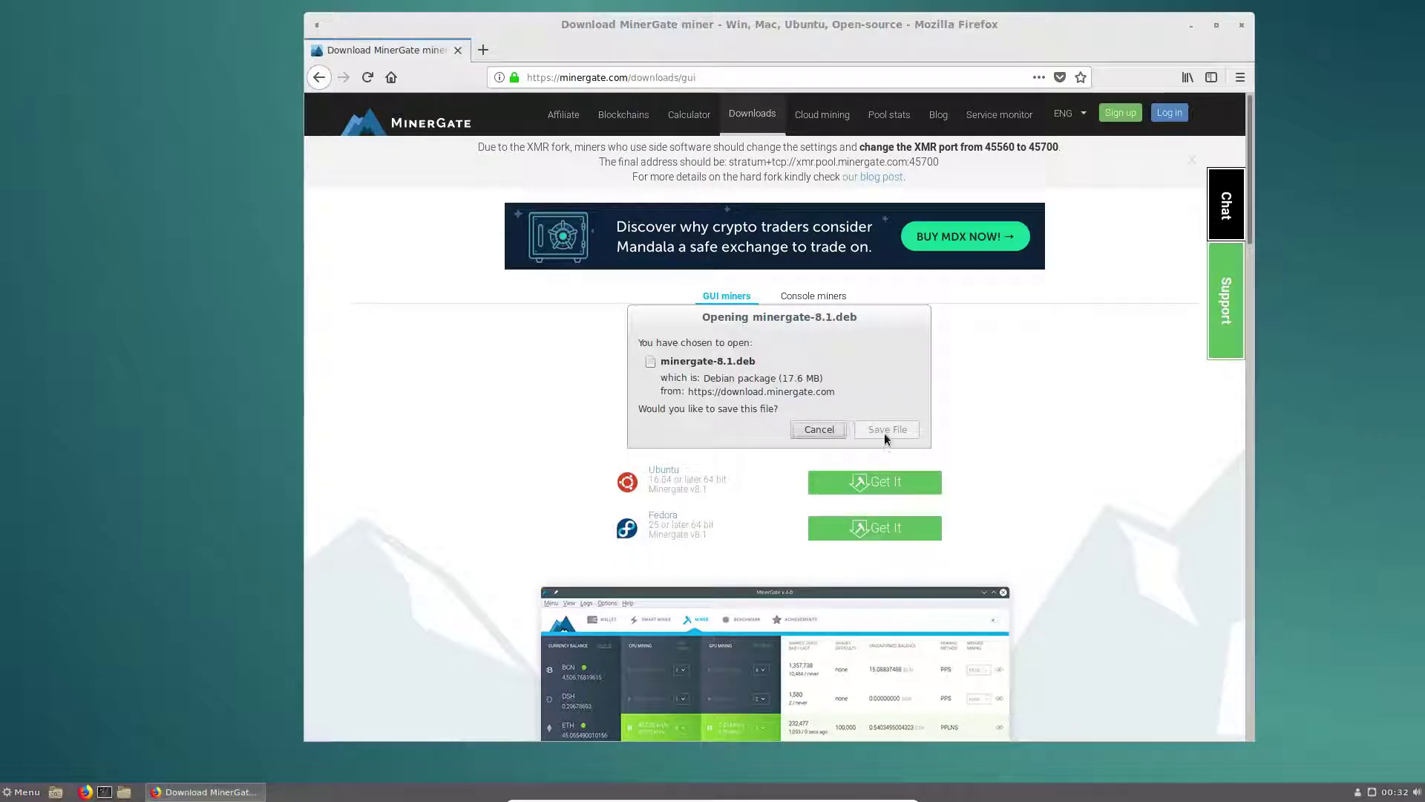
left_click(889, 430)
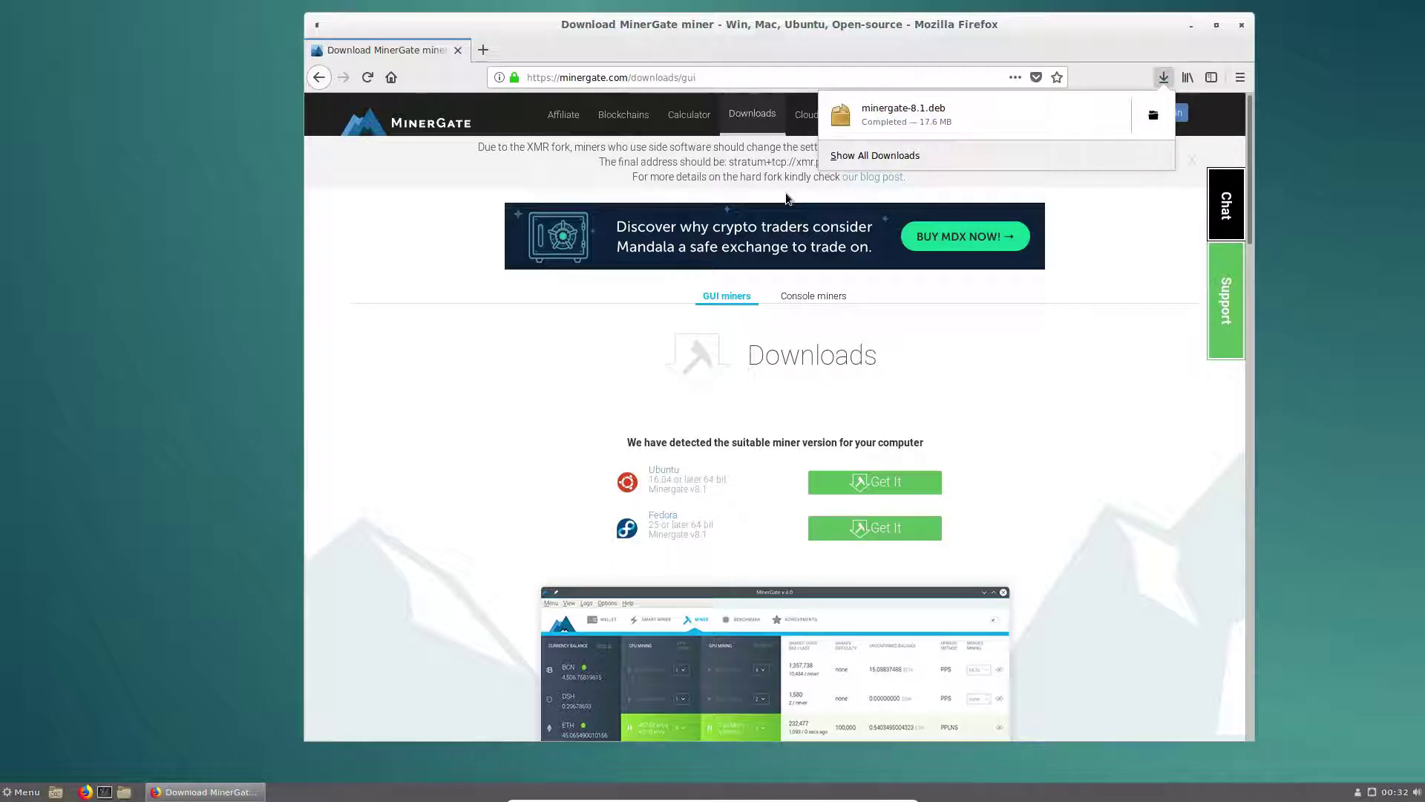
Step: Install minergate 8.1 from the downloaded .deb, authenticating with the account password
left_click(1193, 126)
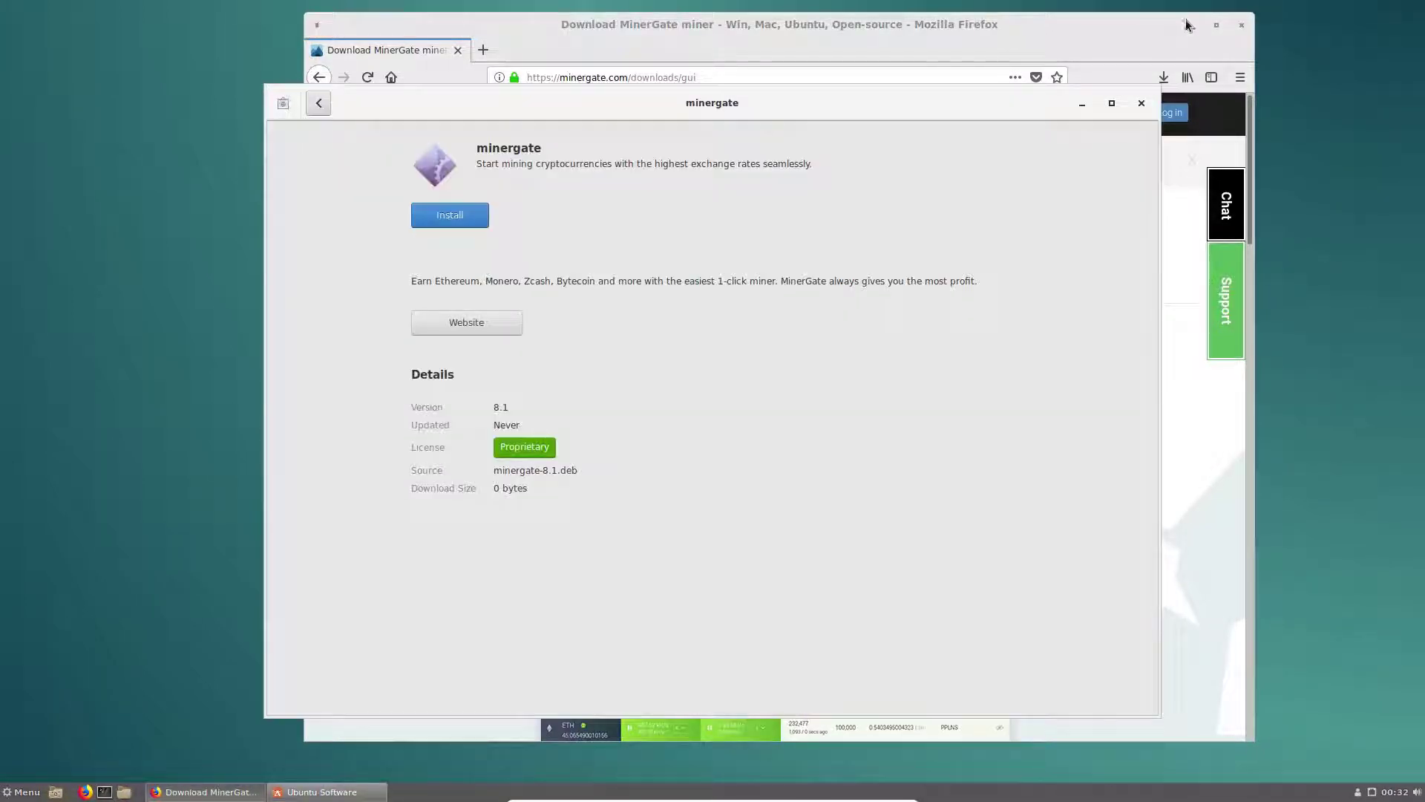
left_click(1186, 24)
left_click(477, 214)
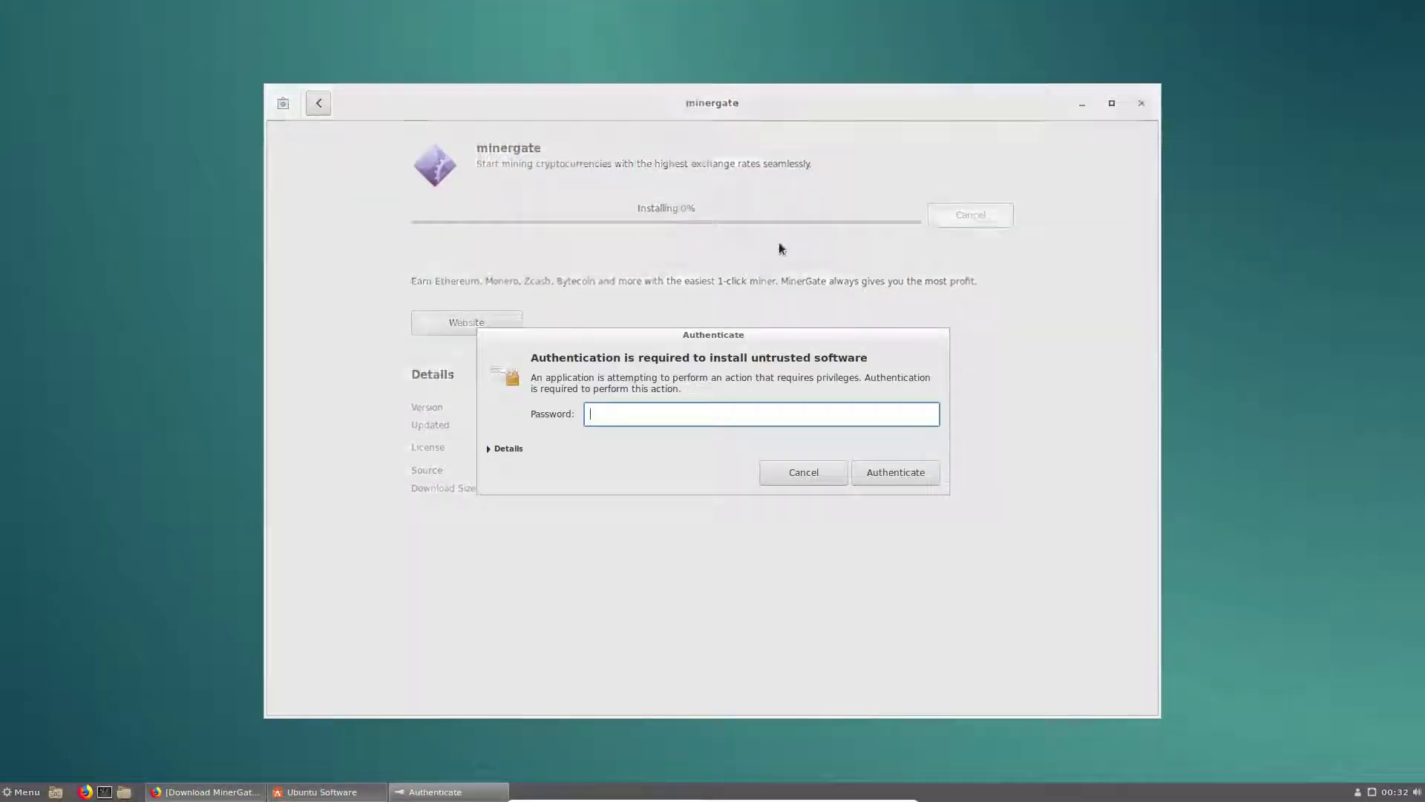
type("********")
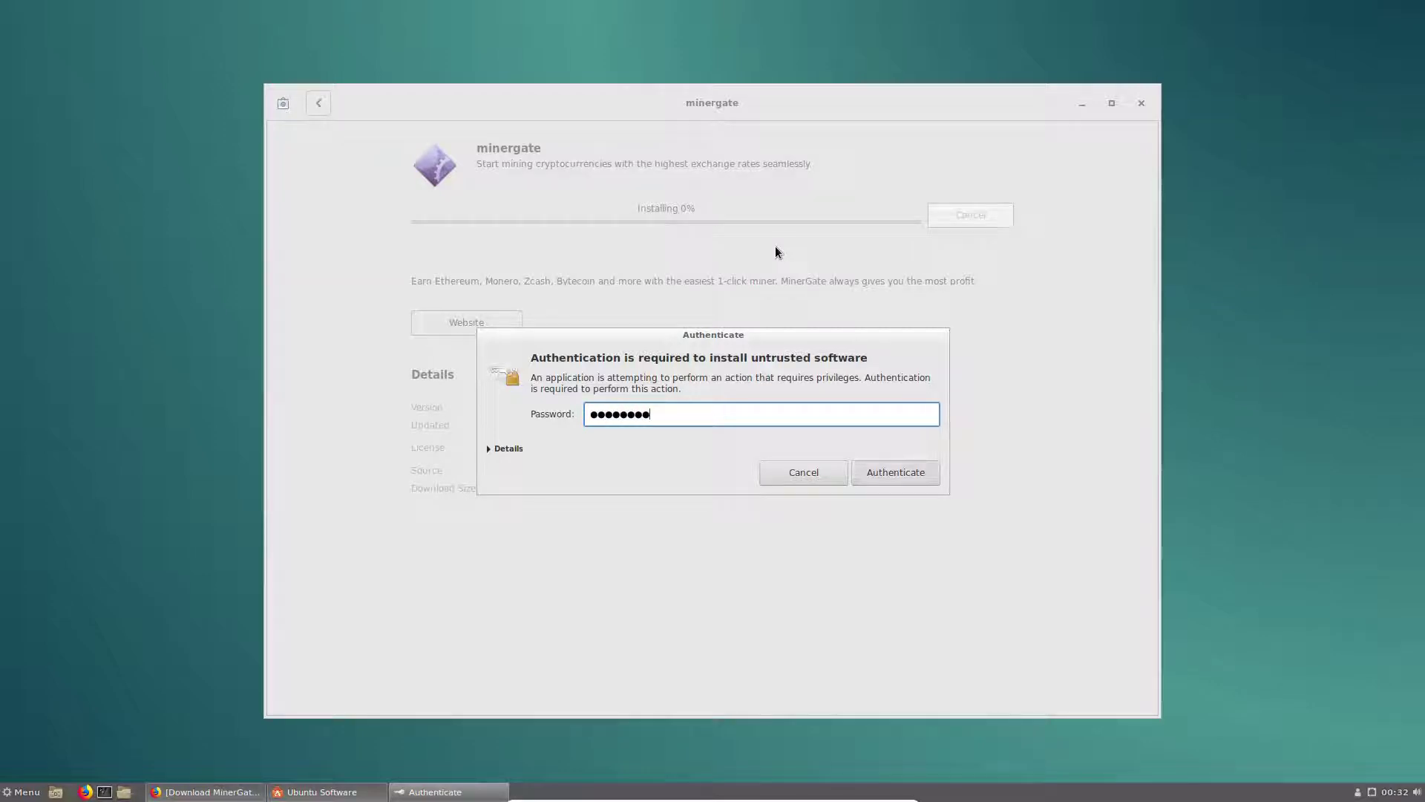
key("Return")
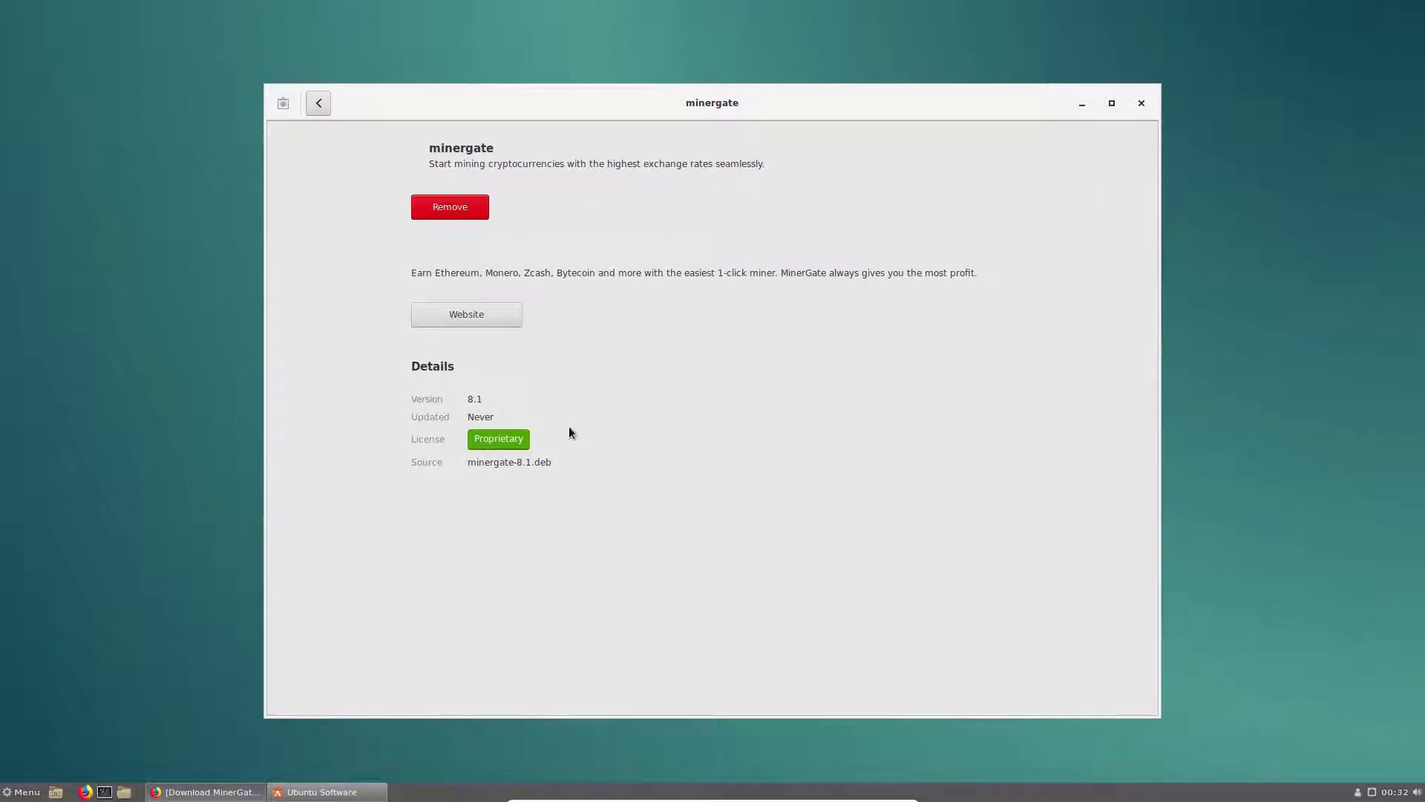
Step: Minimize Ubuntu Software and launch MinerGate by searching 'mine' in the Cinnamon menu
left_click(1084, 107)
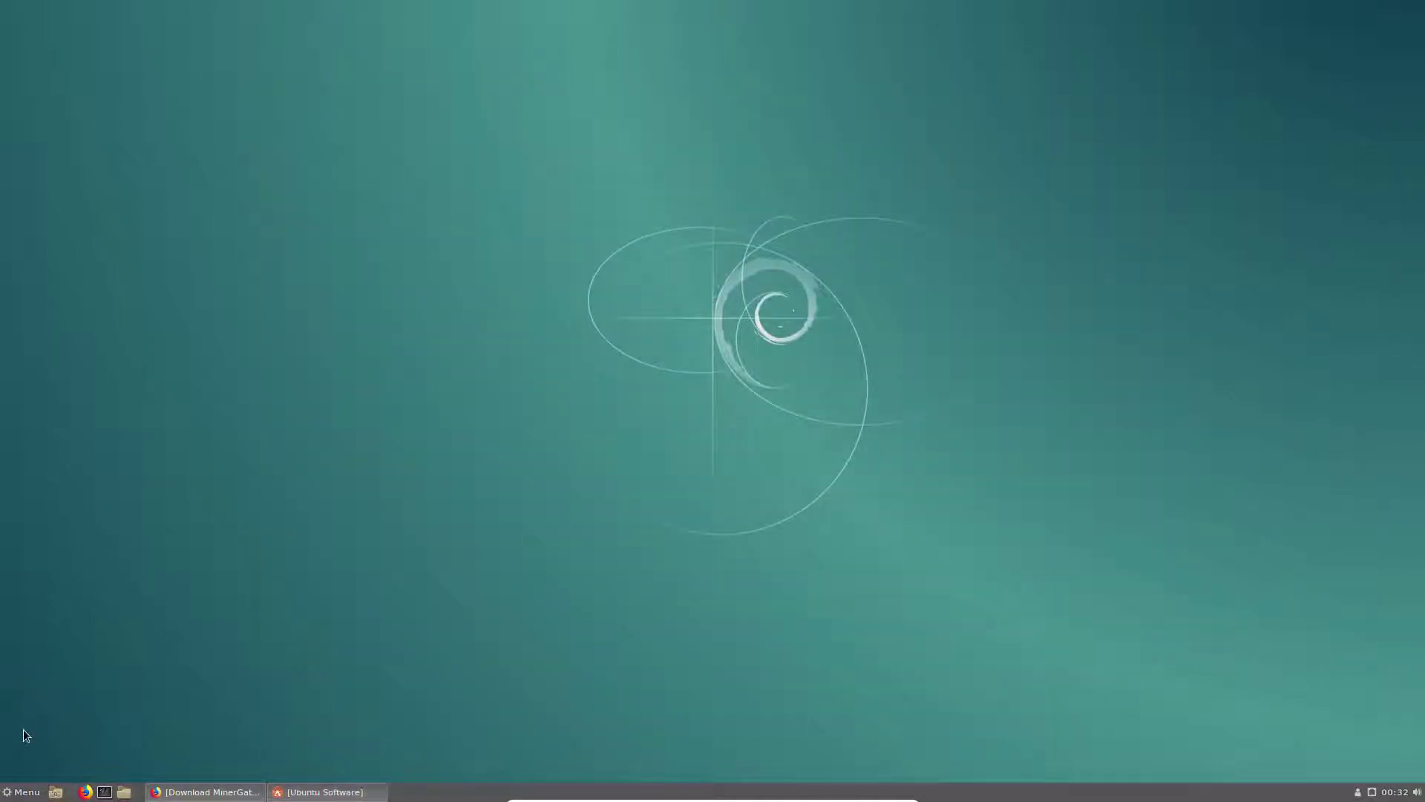
key("super")
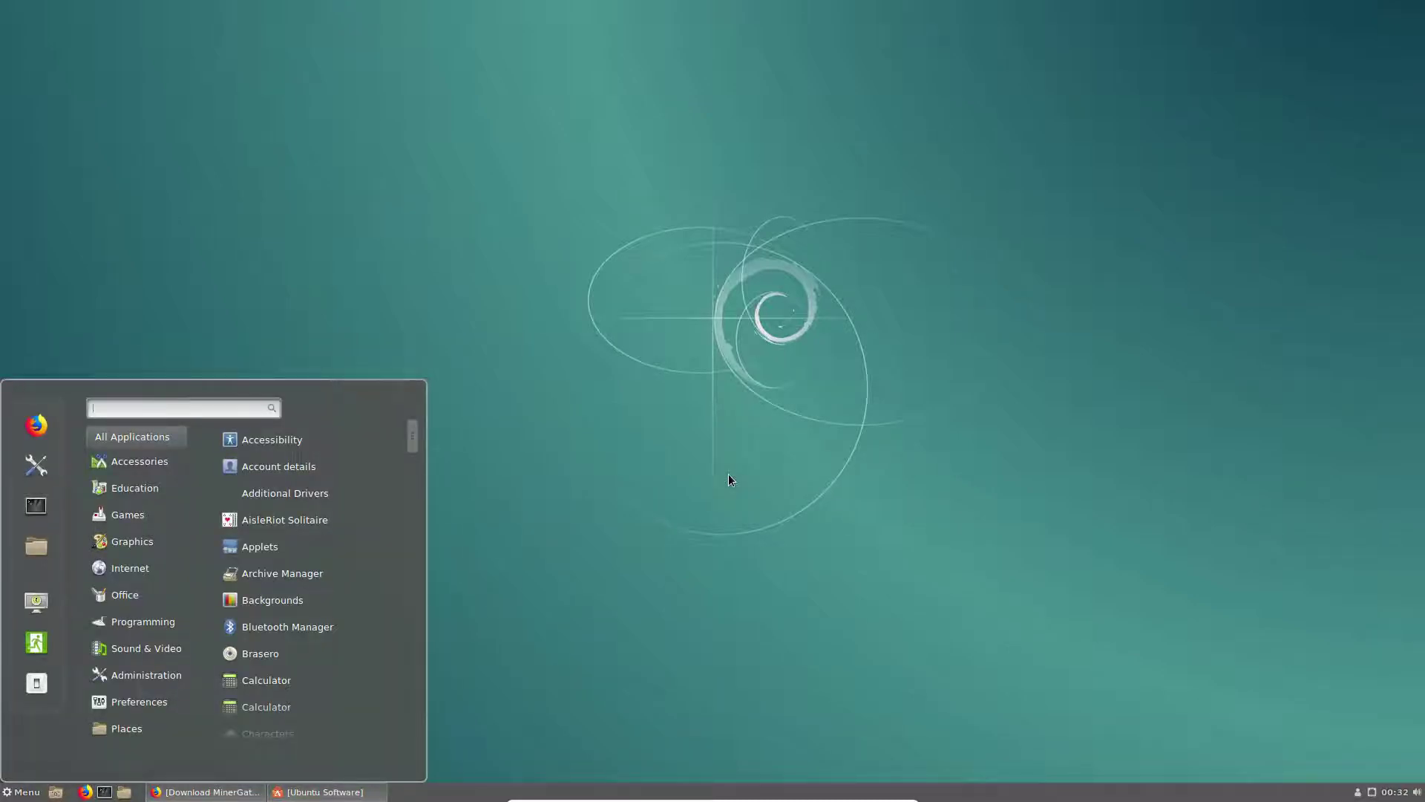
type("mine")
key("Return")
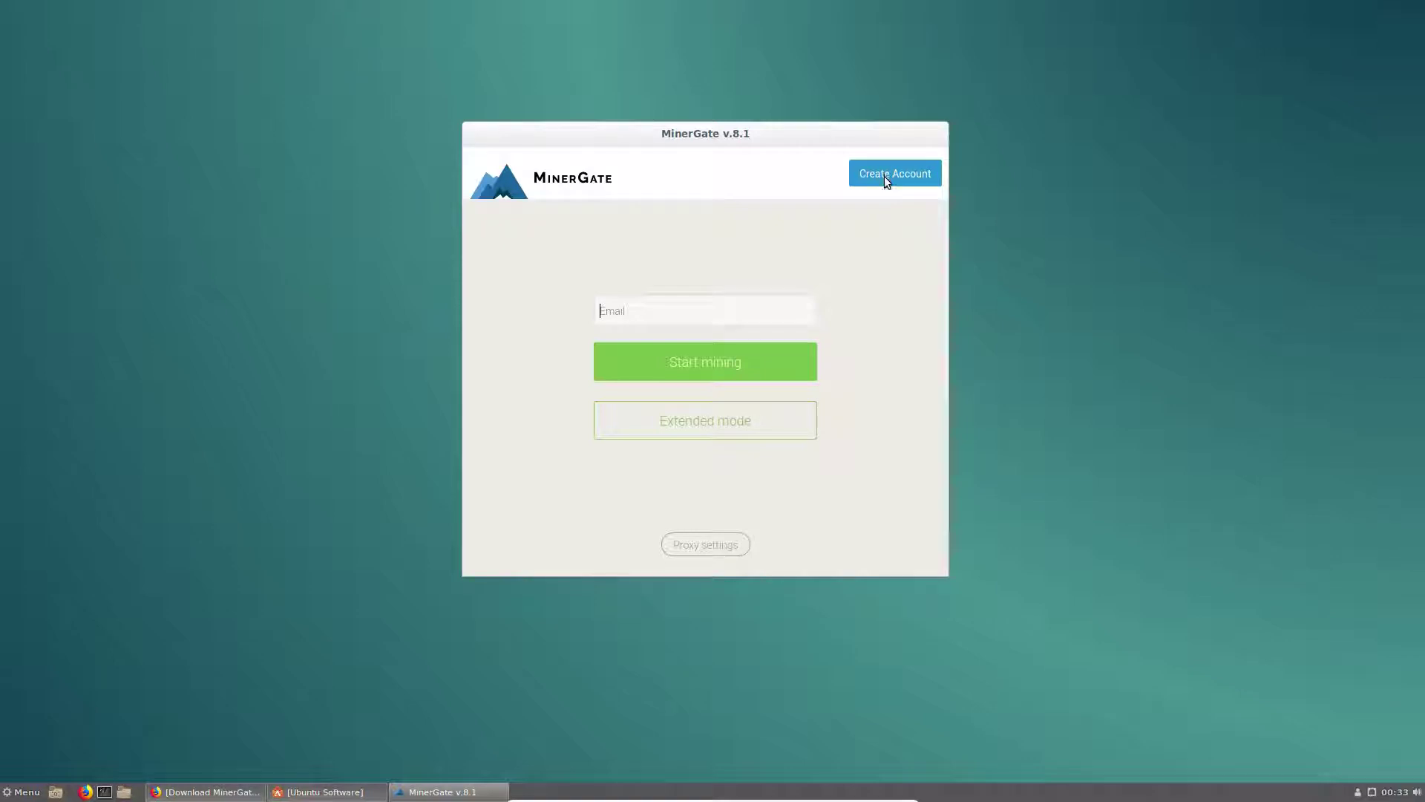
Step: Sign in with the account e-mail to start smart XMR mining, then reposition the window
key("Return")
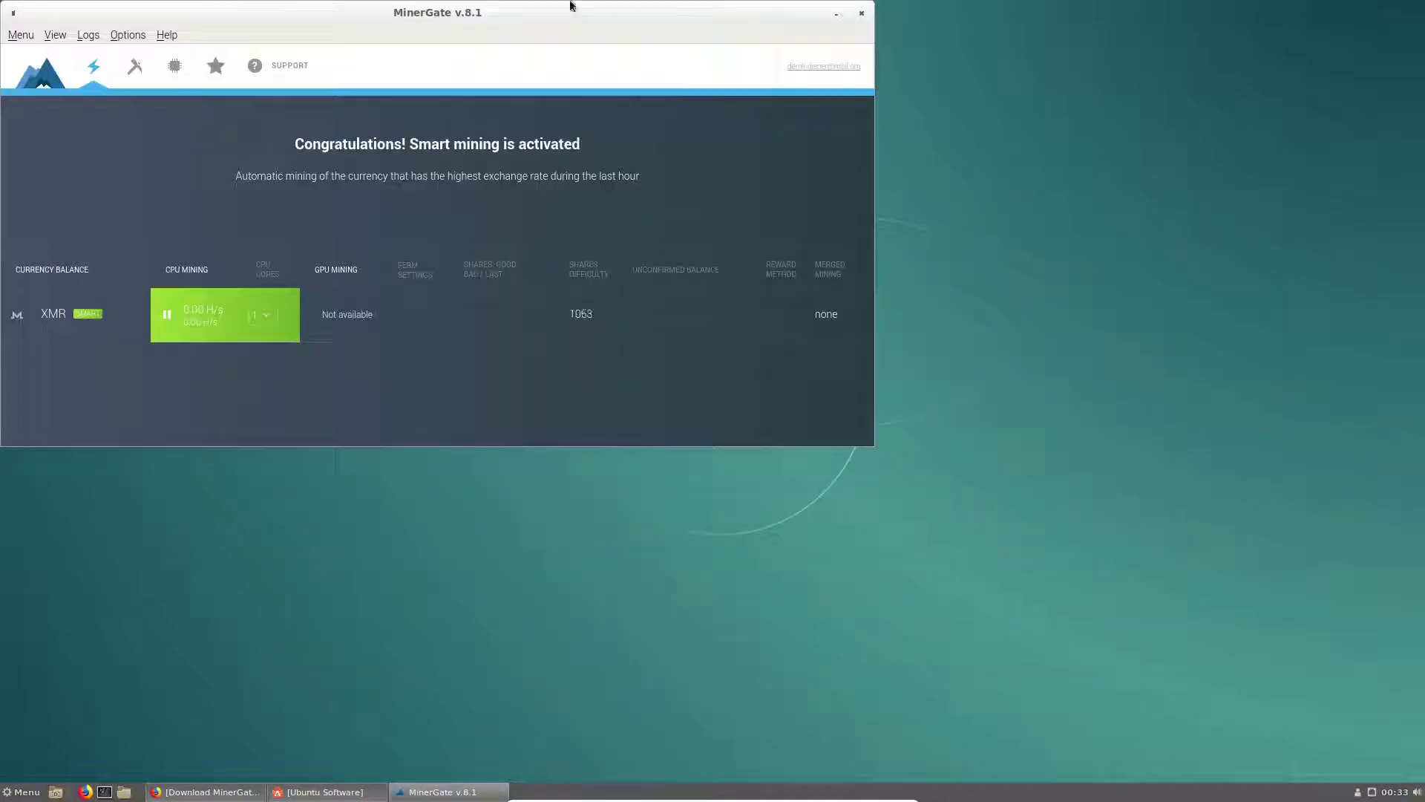
left_click_drag(524, 16, 605, 34)
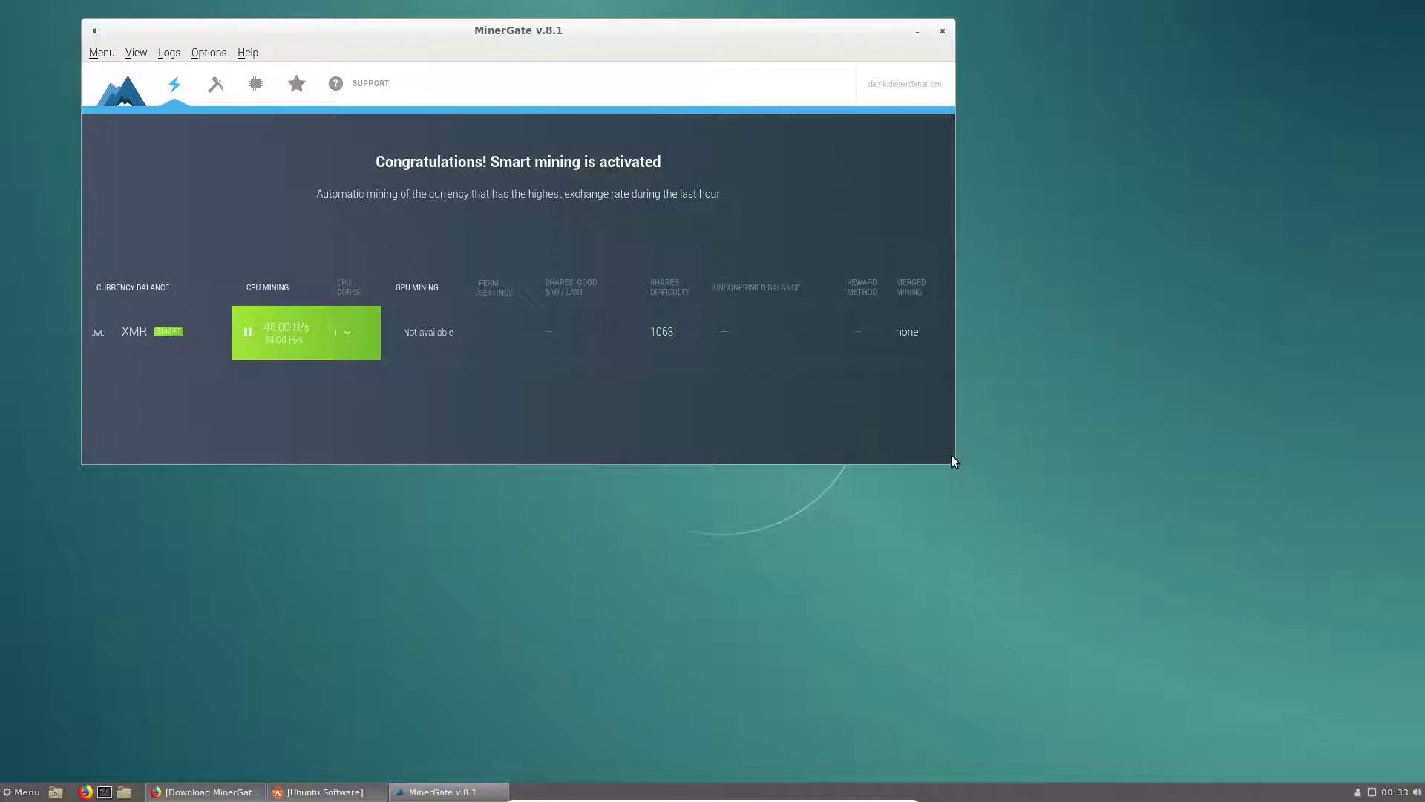
Step: Stop smart XMR mining and start CPU mining of BTG from the manual mining list
left_click(248, 333)
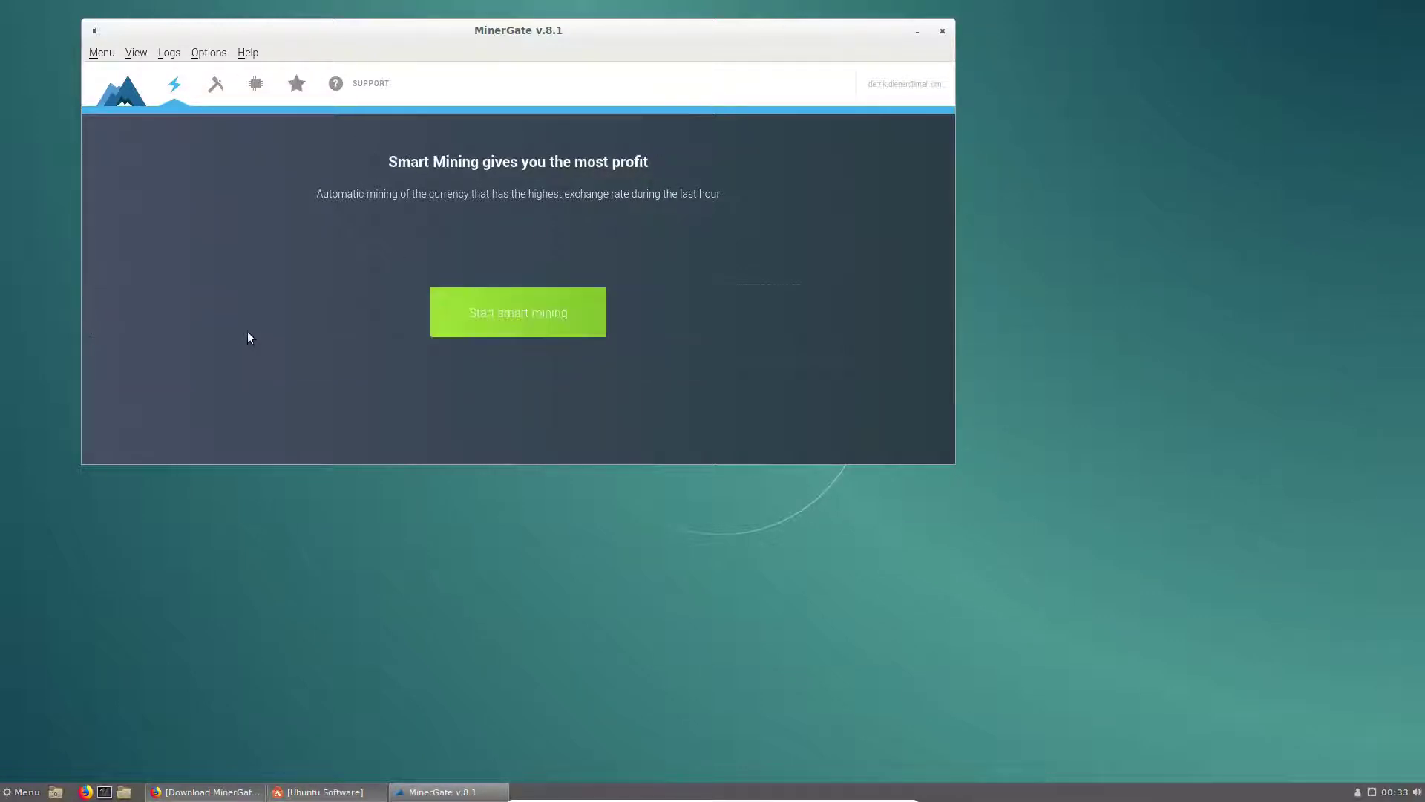
left_click(214, 88)
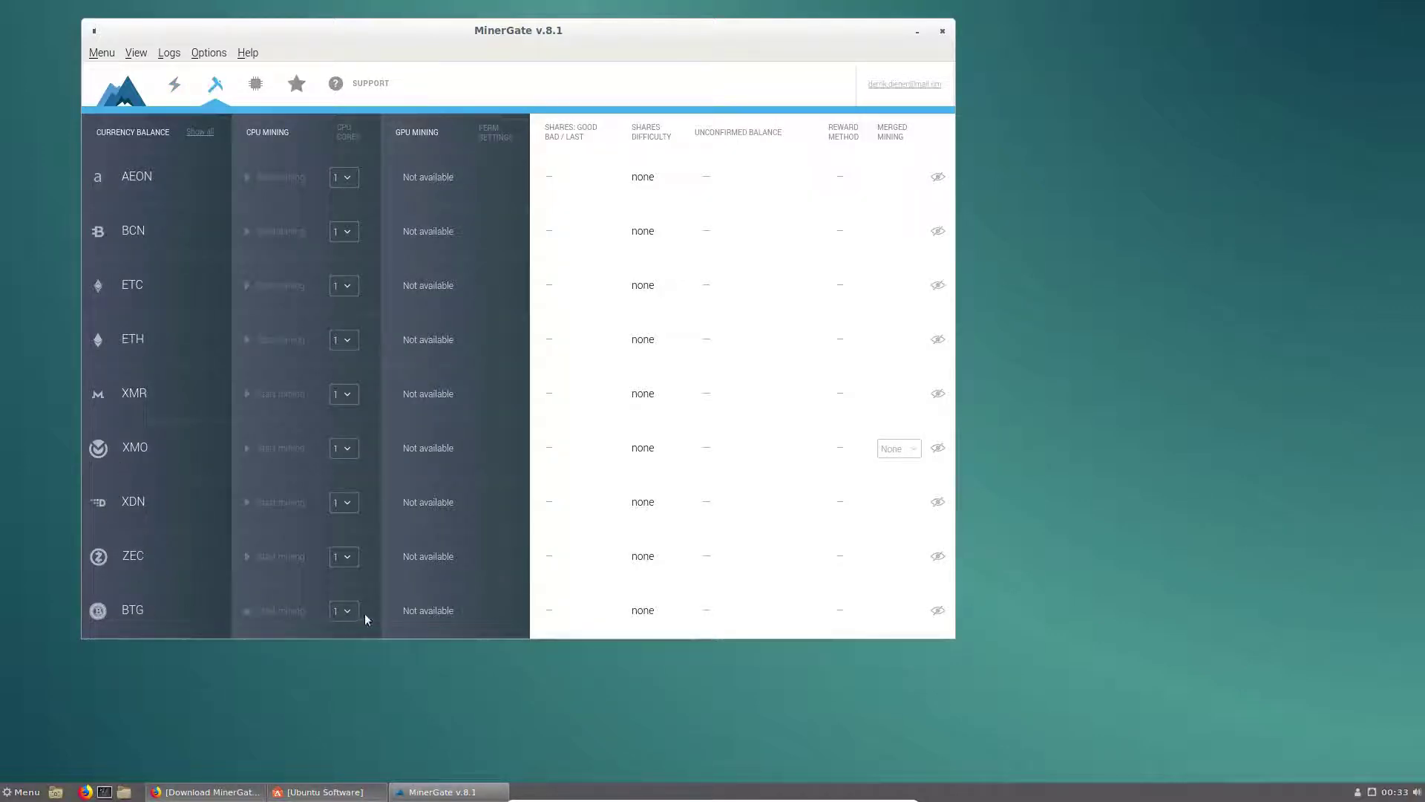
left_click(259, 610)
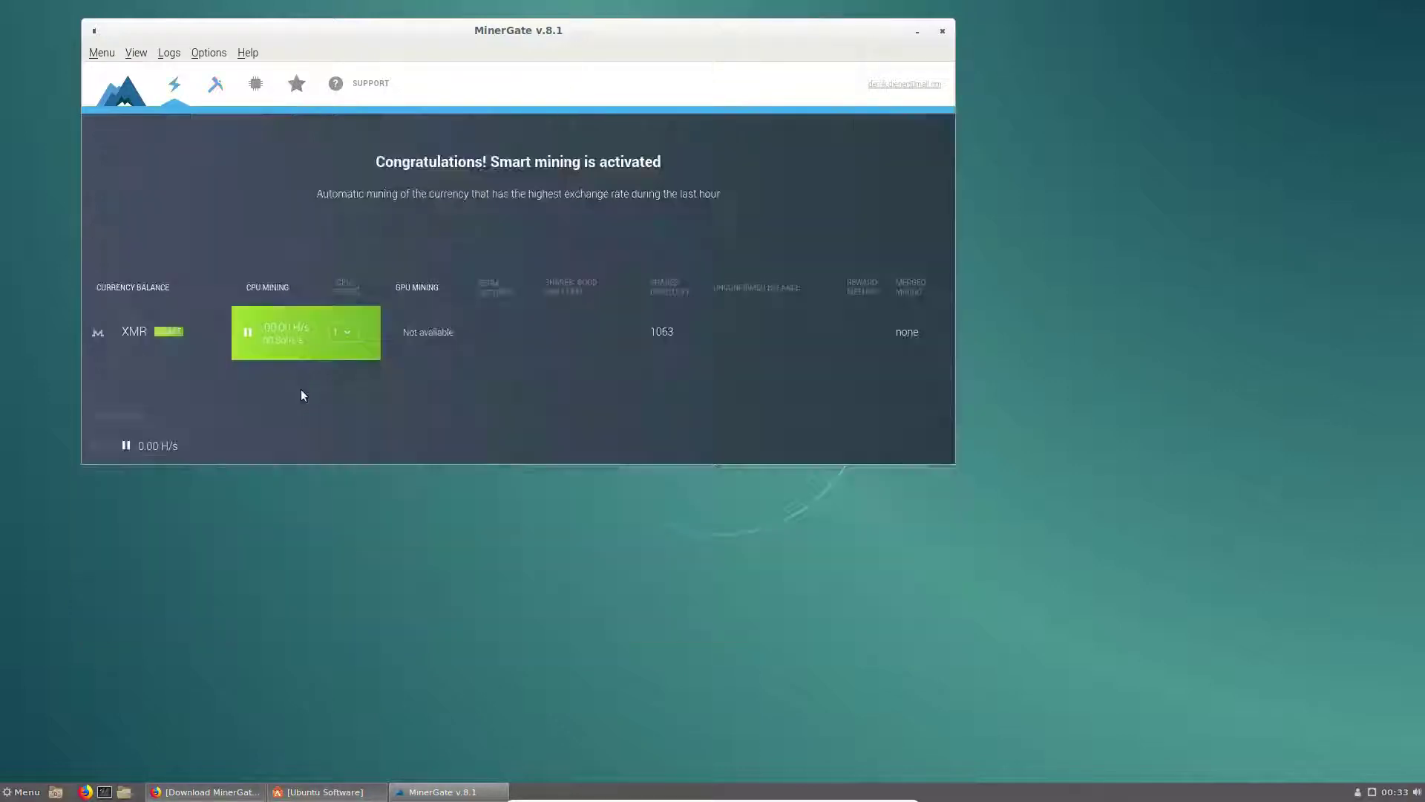
Step: Stop smart mining again and restart the failing BTG CPU mining
left_click(248, 331)
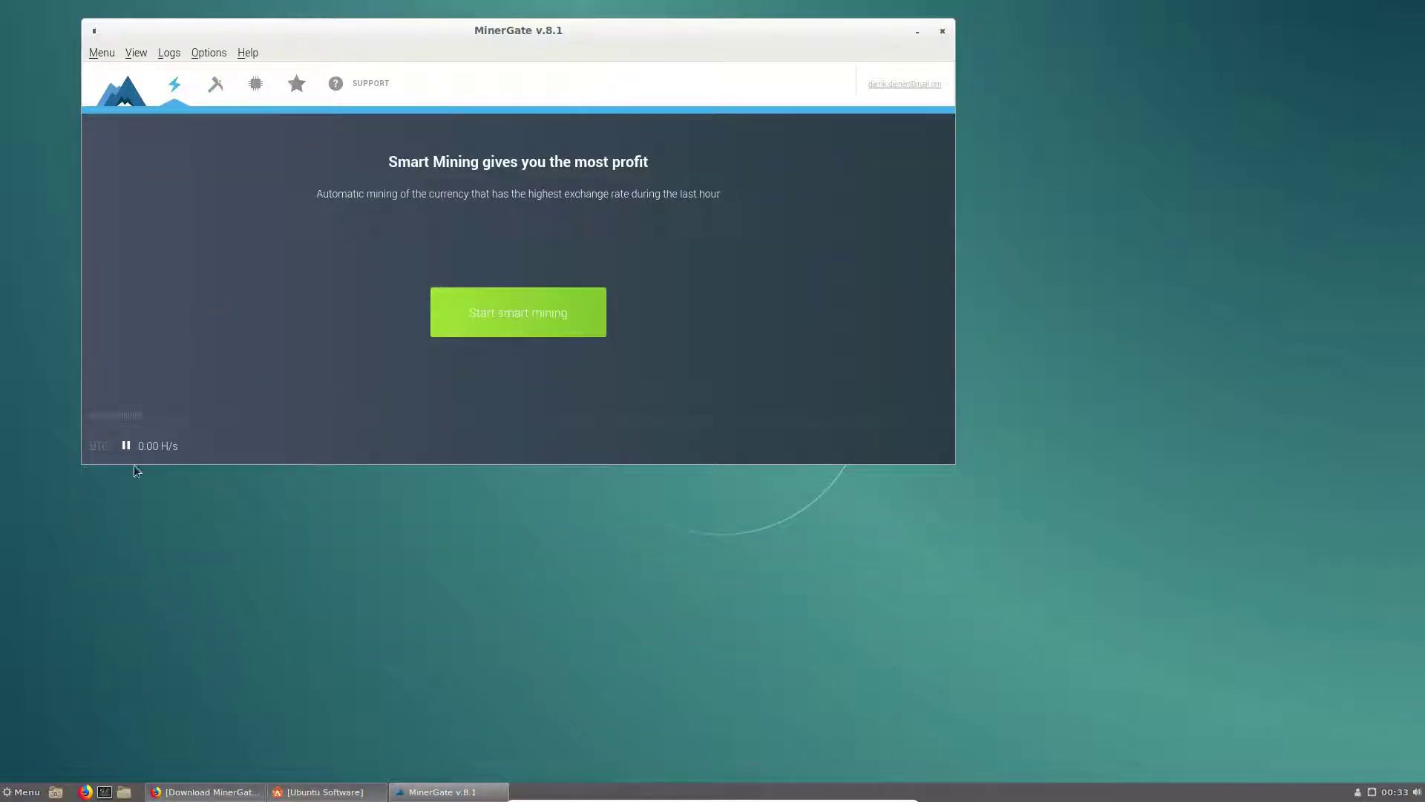
left_click(211, 87)
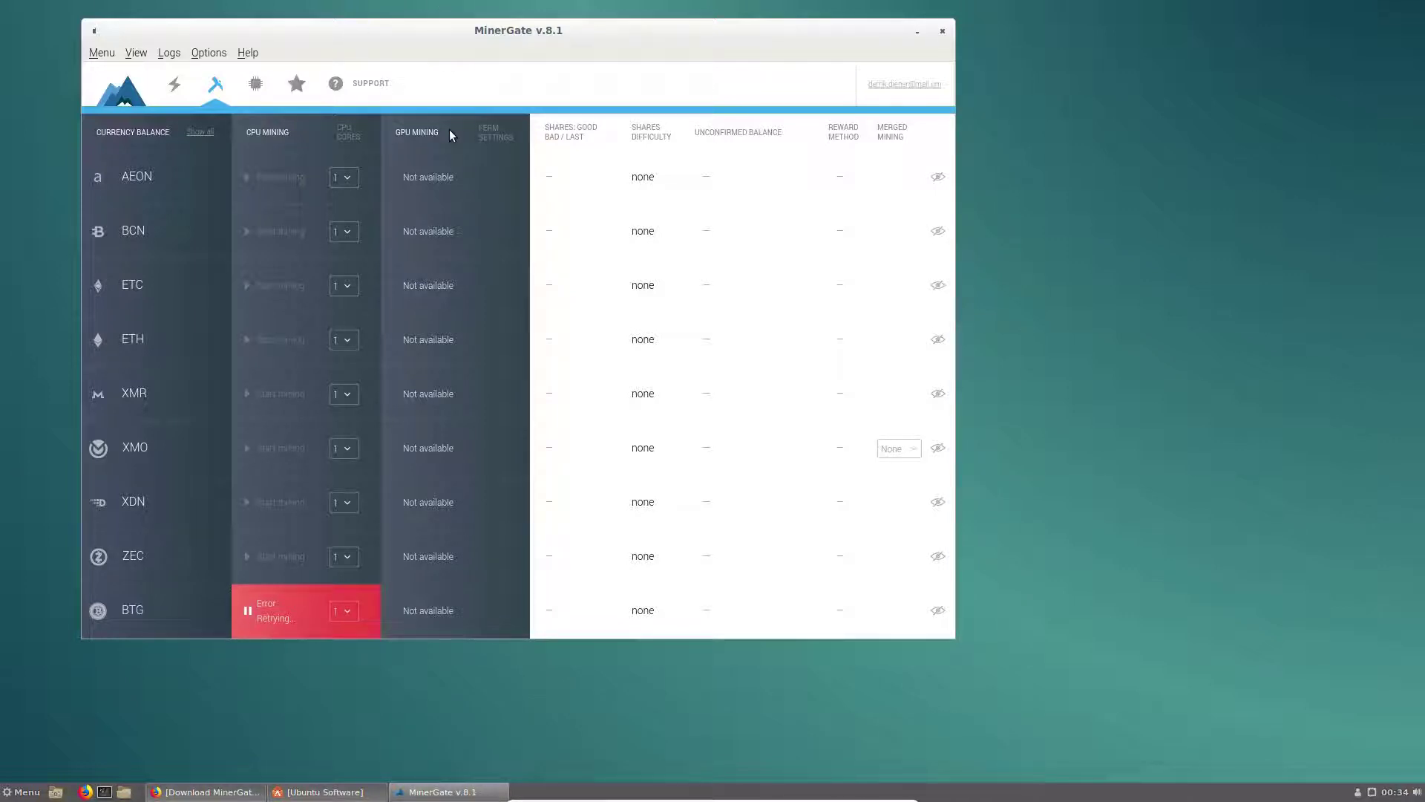
left_click(252, 610)
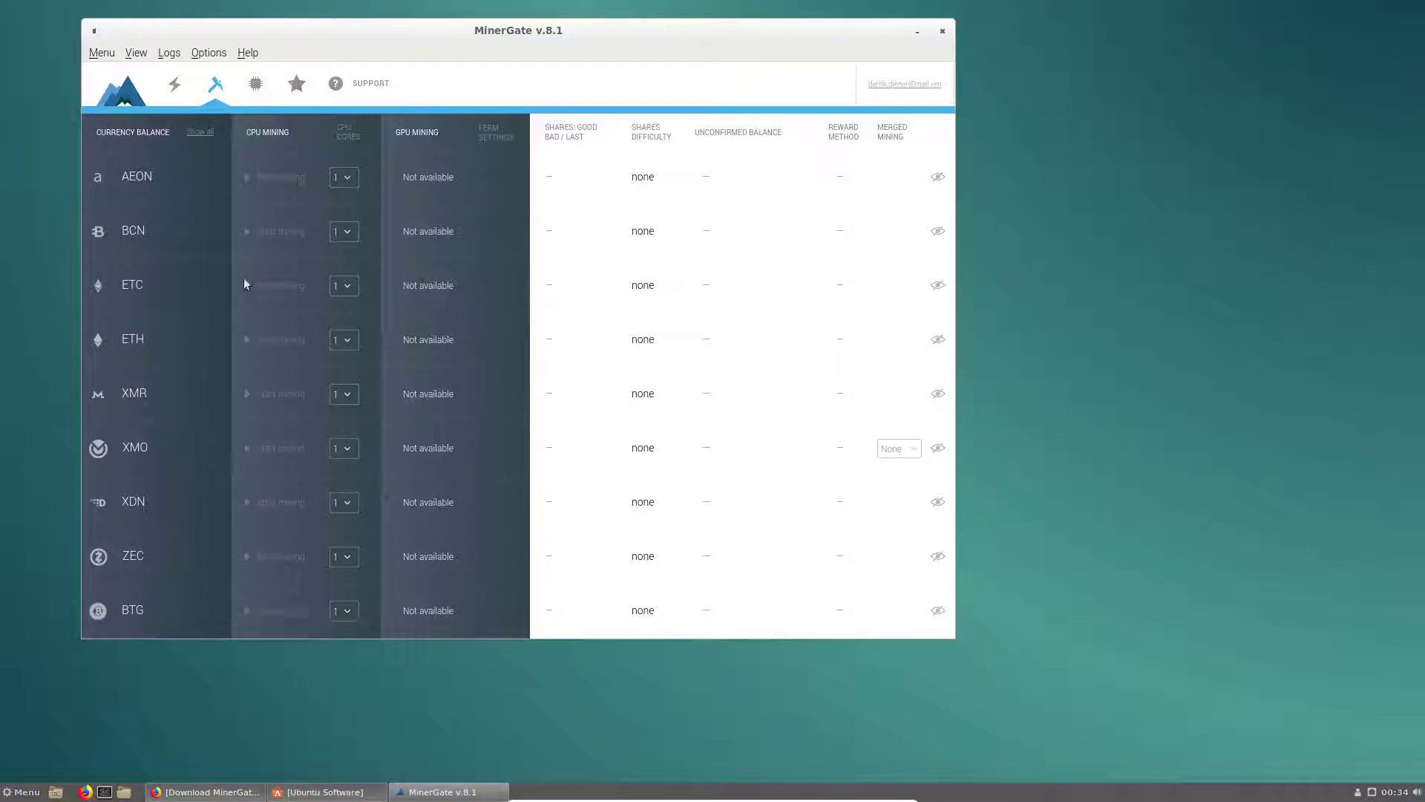
left_click(257, 610)
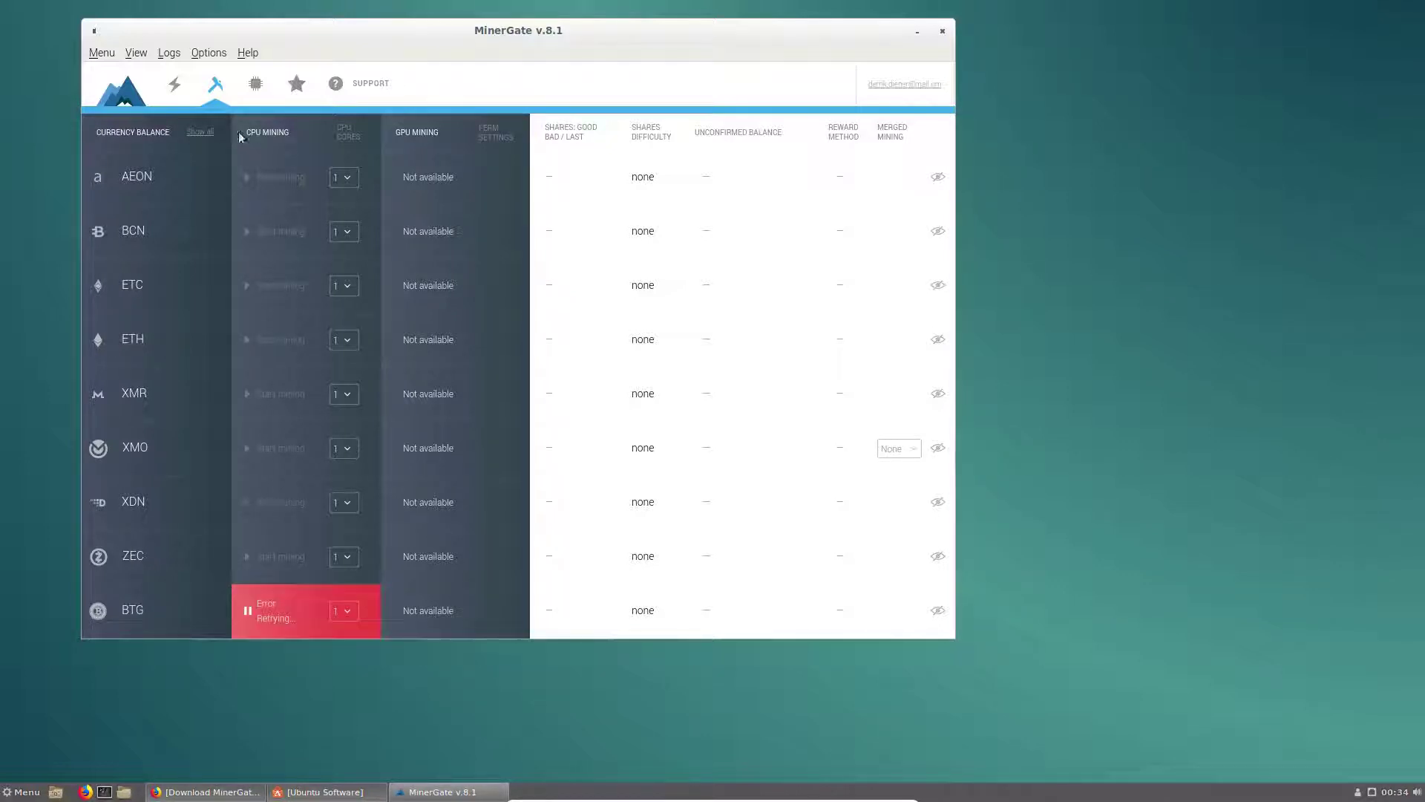
left_click(175, 83)
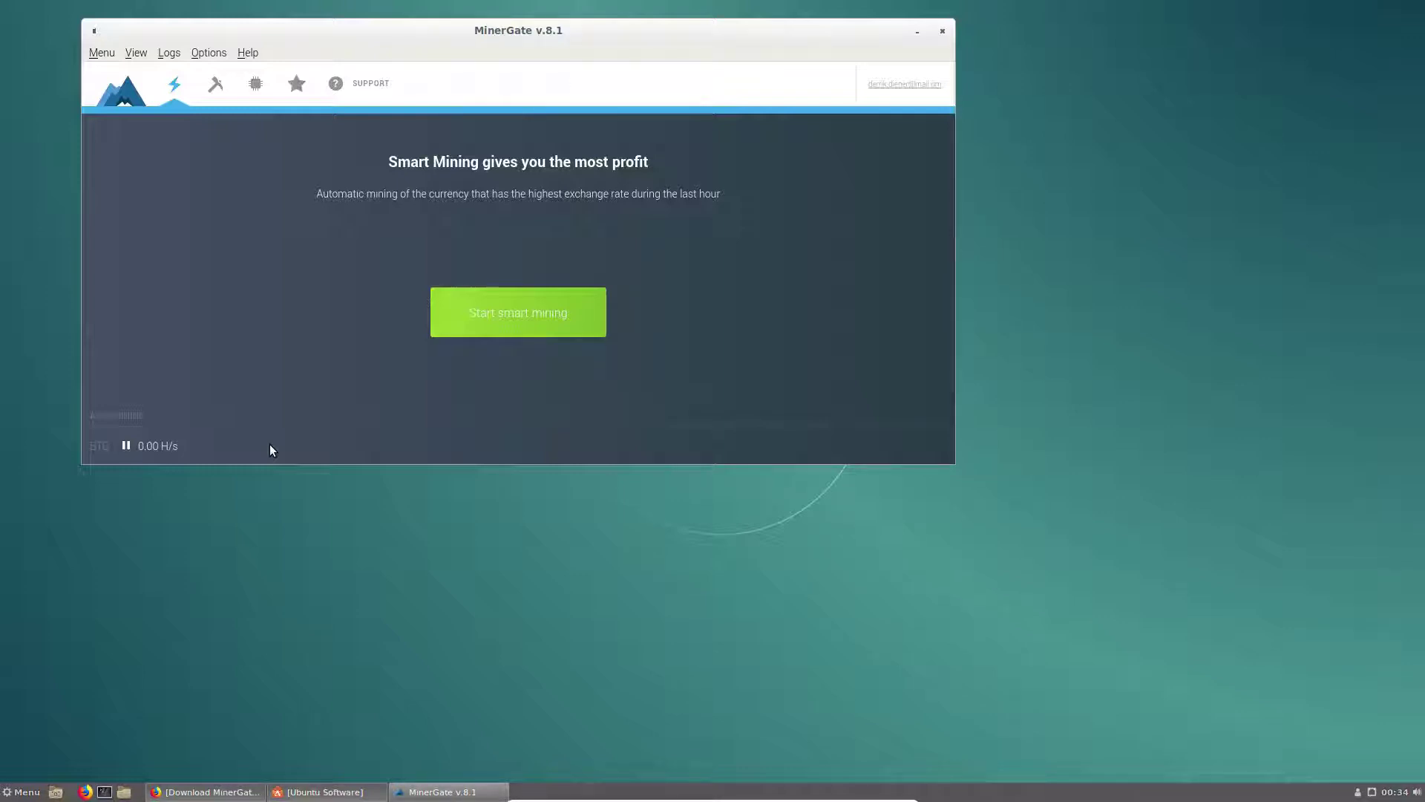
Step: Start the hardware benchmark from the Benchmark tab and move the window lower
left_click(256, 82)
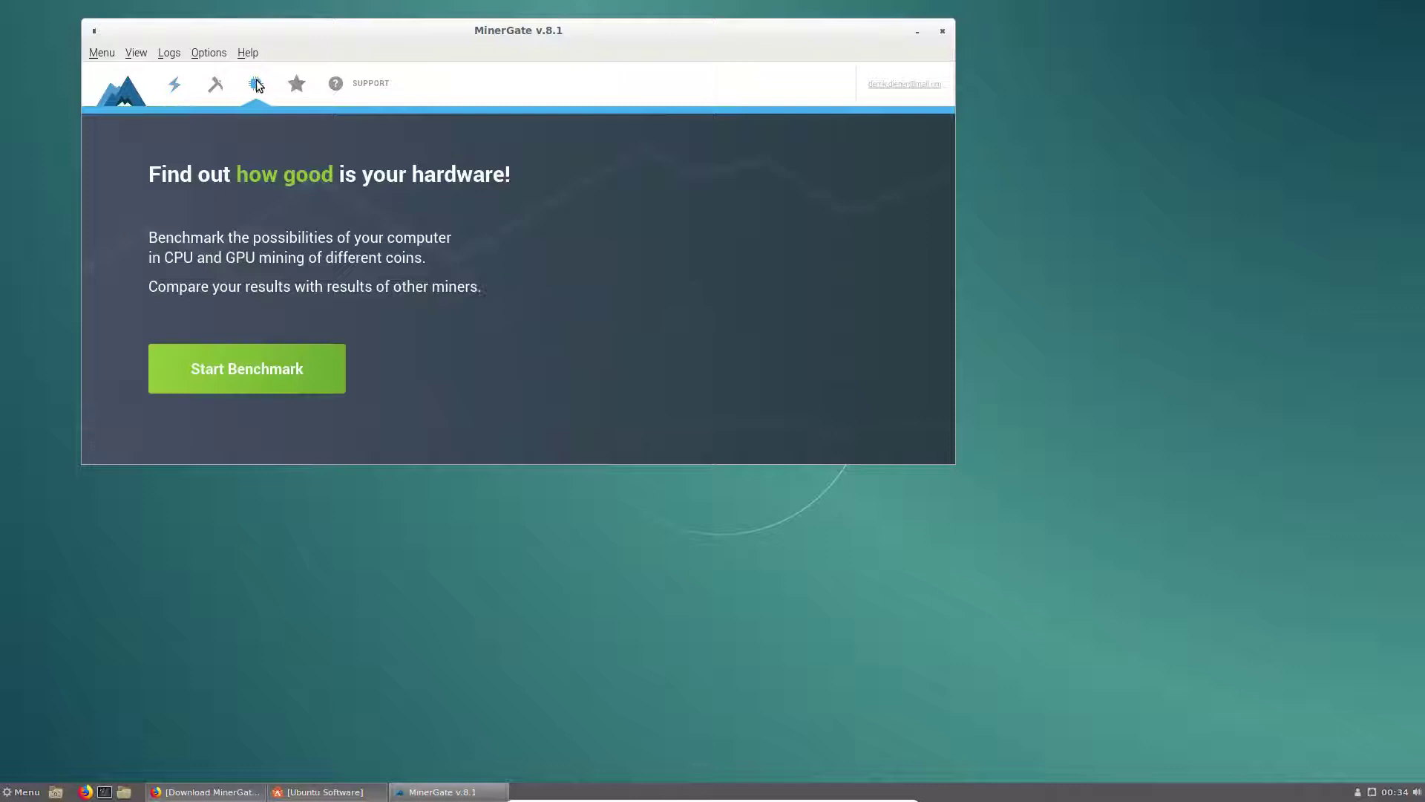
left_click(239, 381)
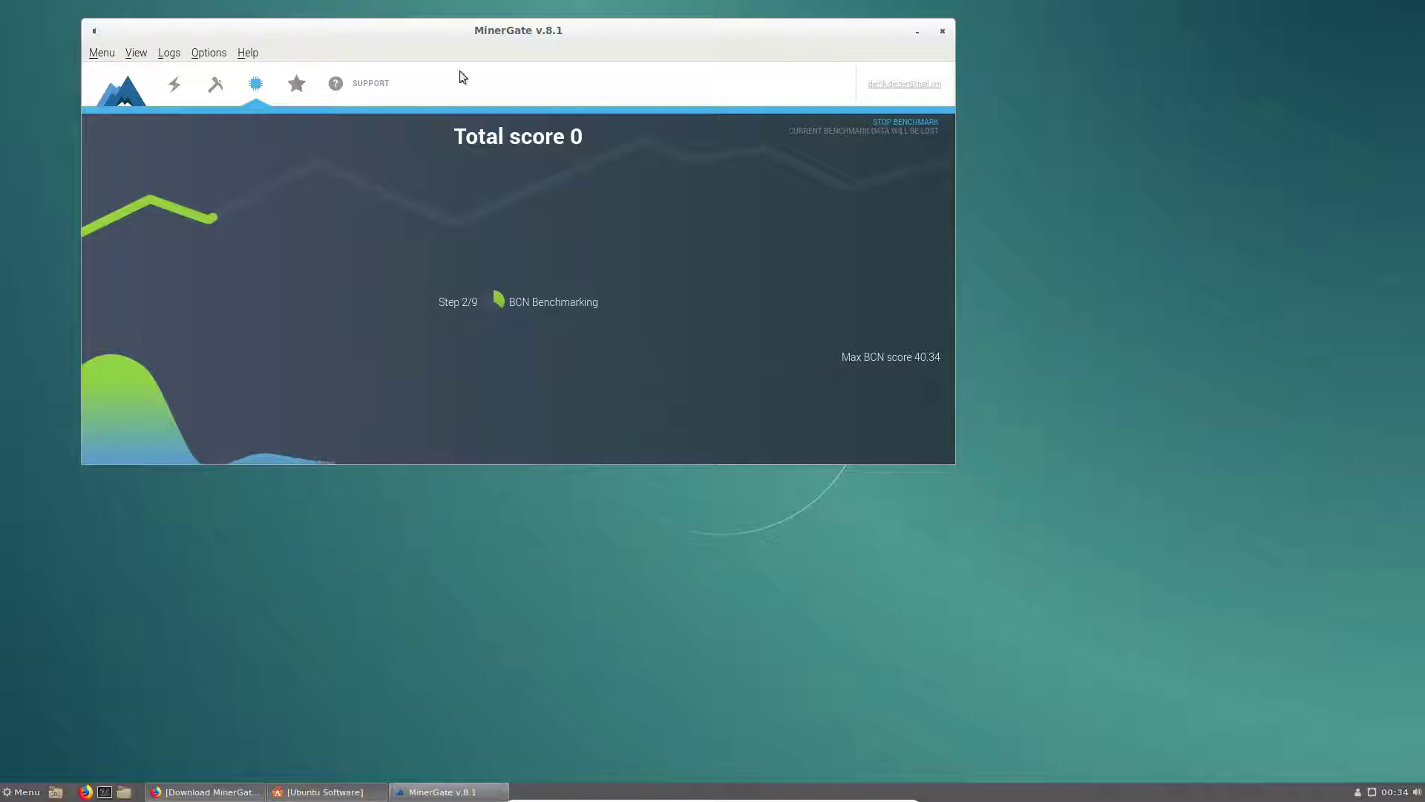
mouse_move(456, 27)
left_mouse_down()
mouse_move(611, 60)
mouse_move(505, 110)
left_mouse_up()
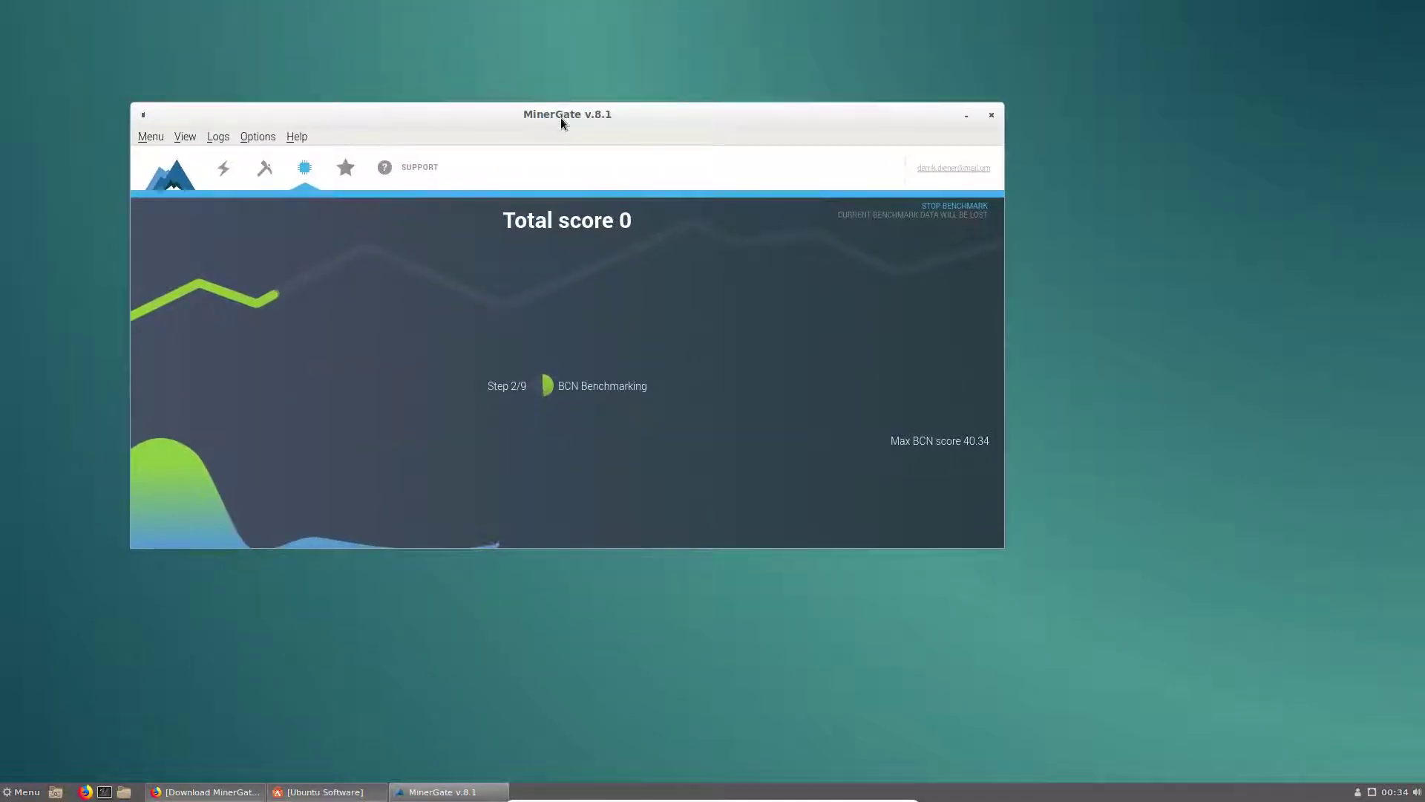